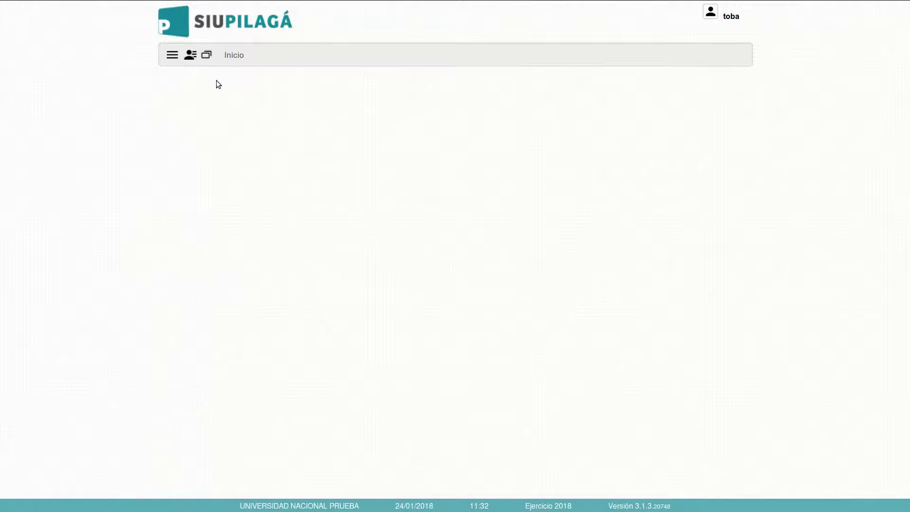
Step: Create and save a new scholarship type in ABM - Tipos de becas with the description BECAS DE GRADO
click(172, 55)
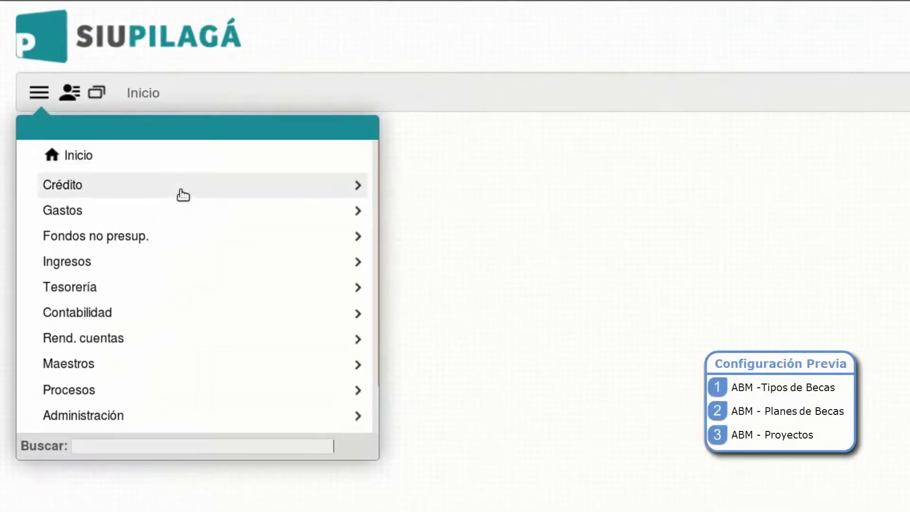
click(203, 210)
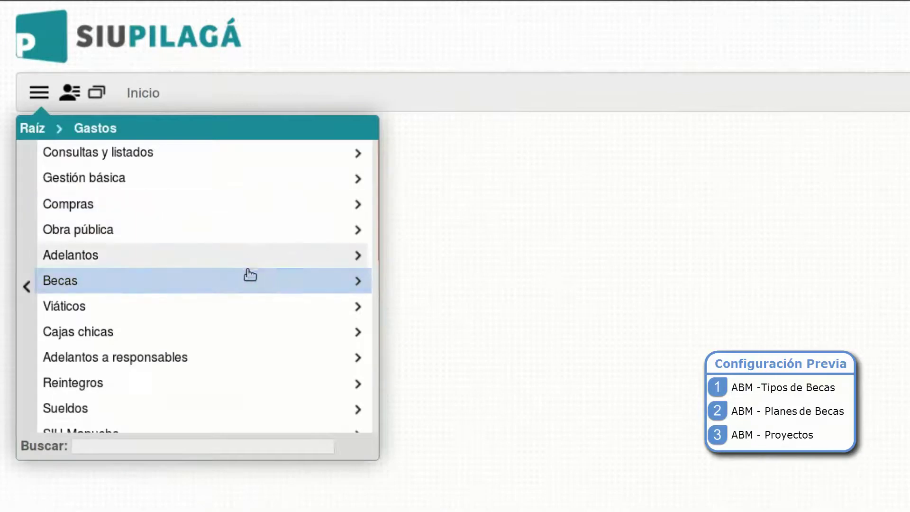
click(220, 288)
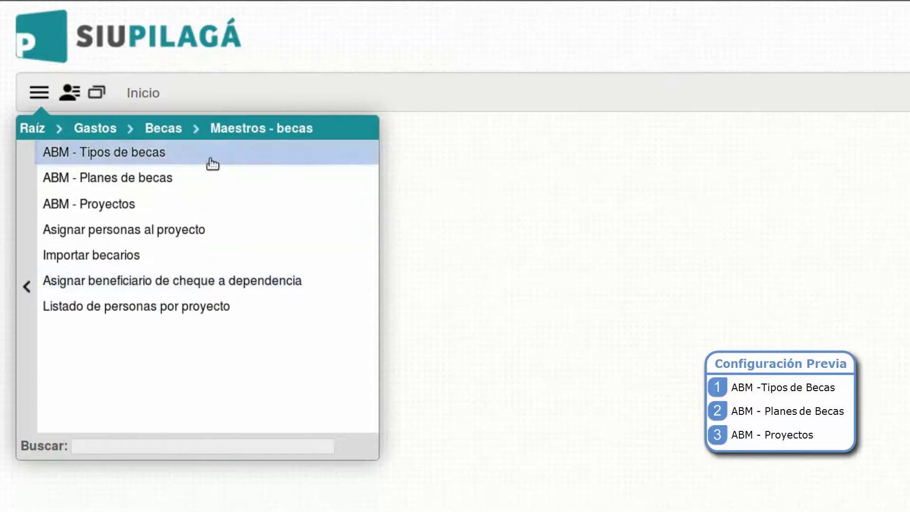
click(211, 161)
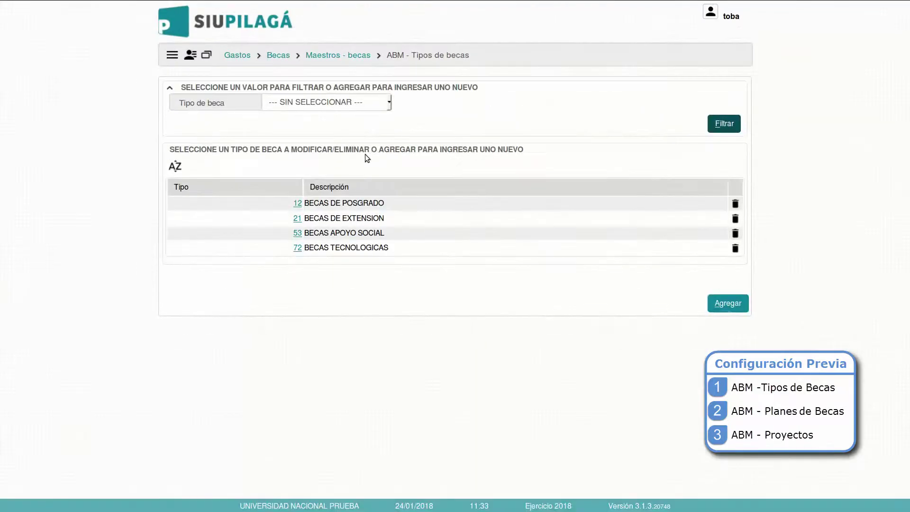
click(714, 301)
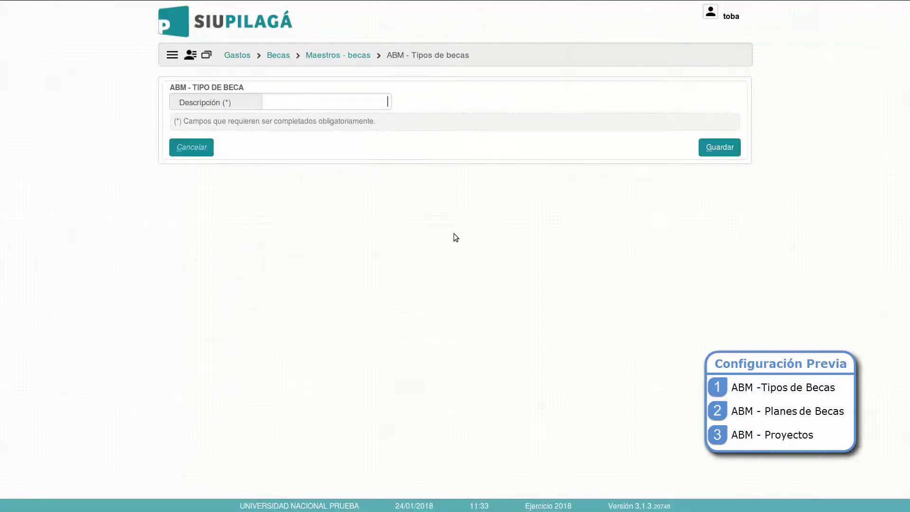
text(BECAS DE GRADO)
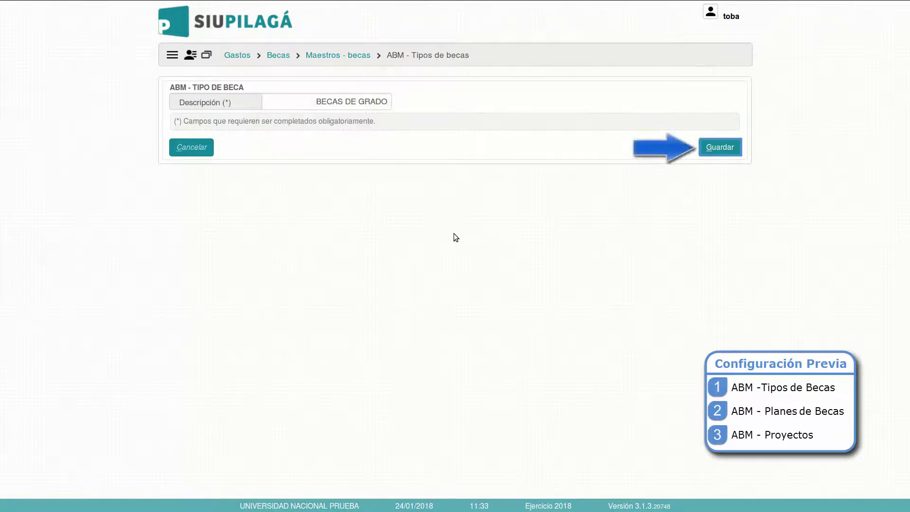
click(701, 152)
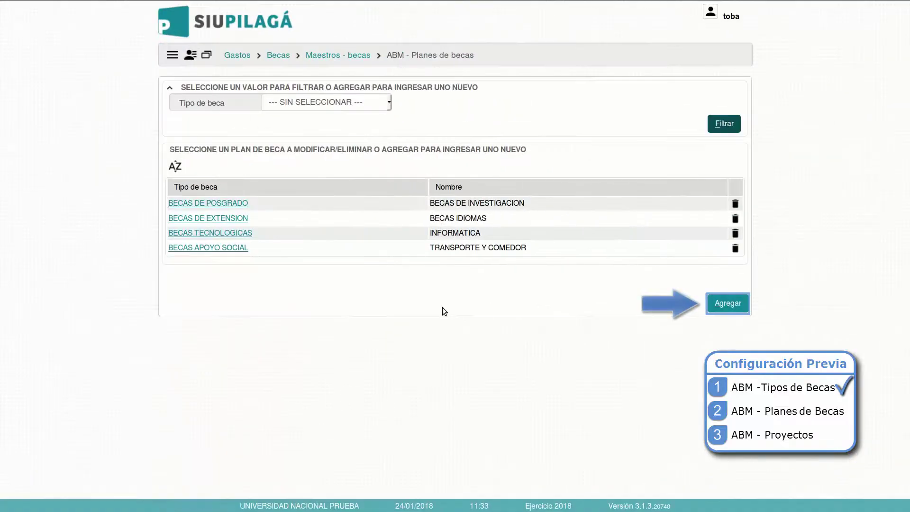
Step: Add and save the scholarship plan MEJORES PROMEDIOS 2017 under the type BECAS DE GRADO
click(727, 303)
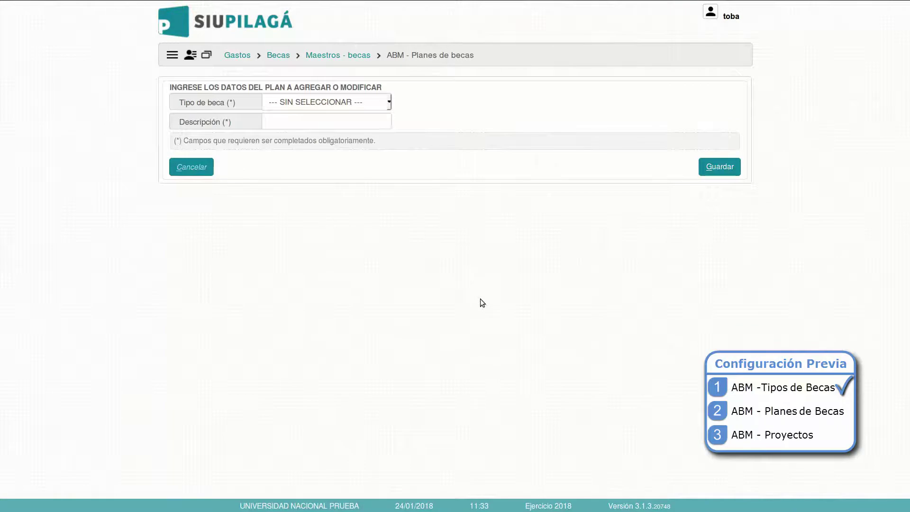
click(371, 105)
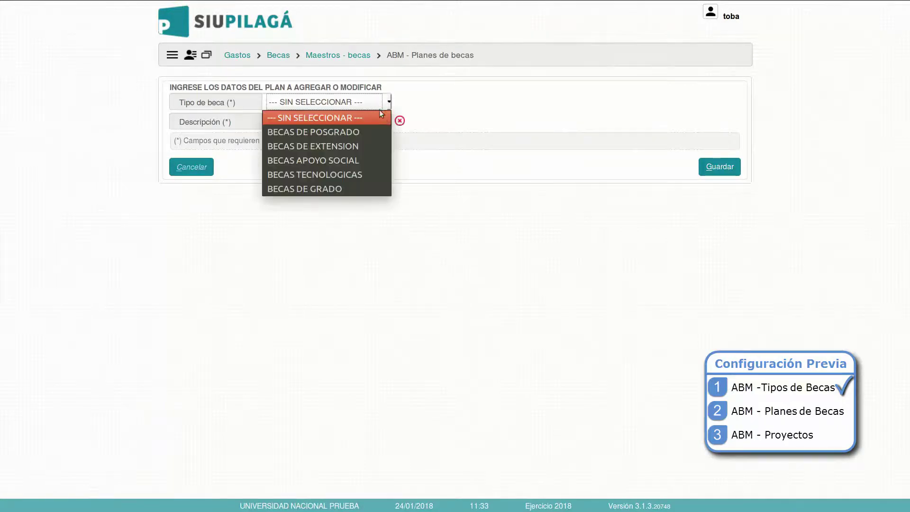
click(383, 185)
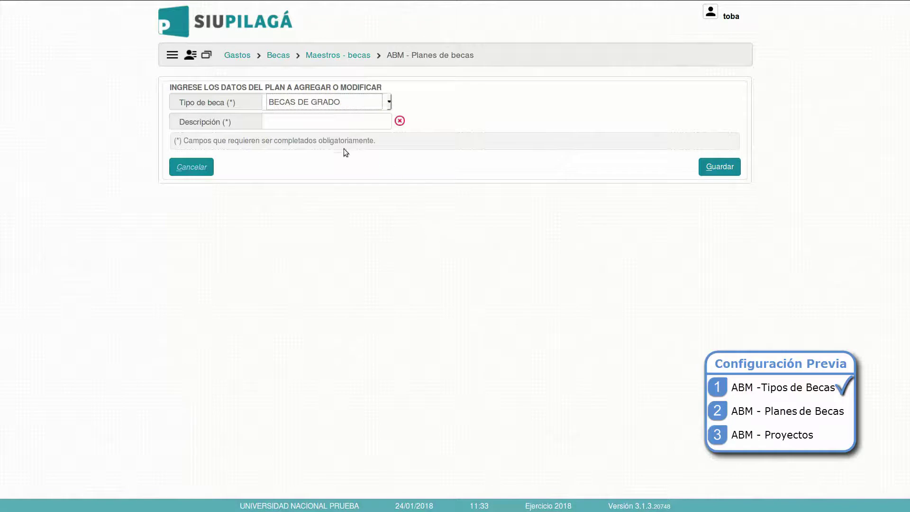
click(332, 127)
text(ME)
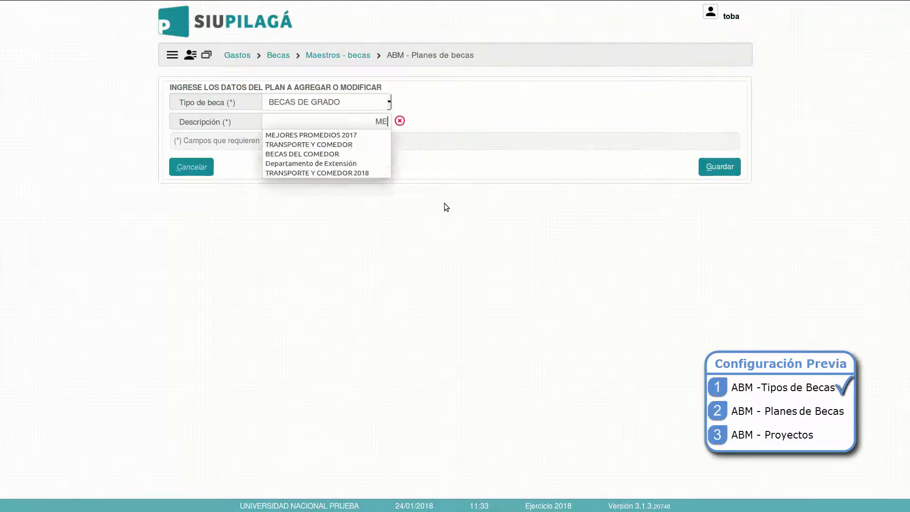
text(JORES PROMEDIOS 2017)
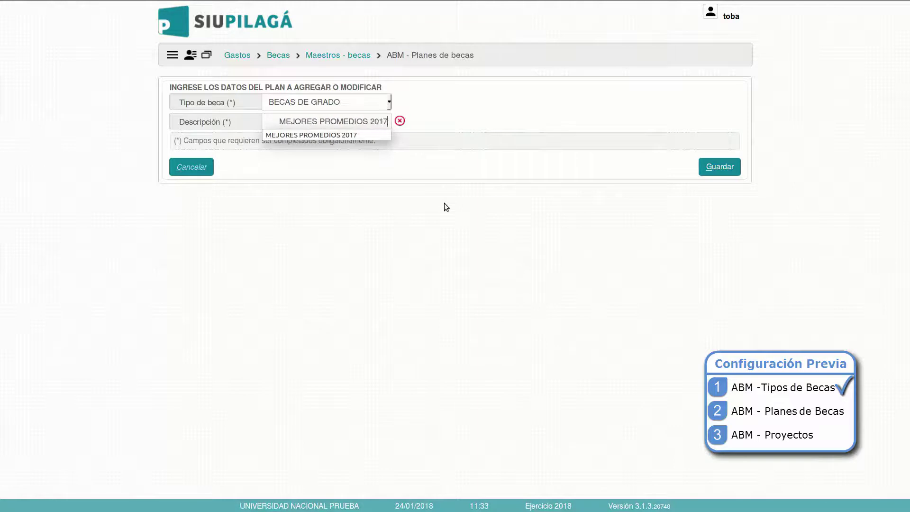
key(Escape)
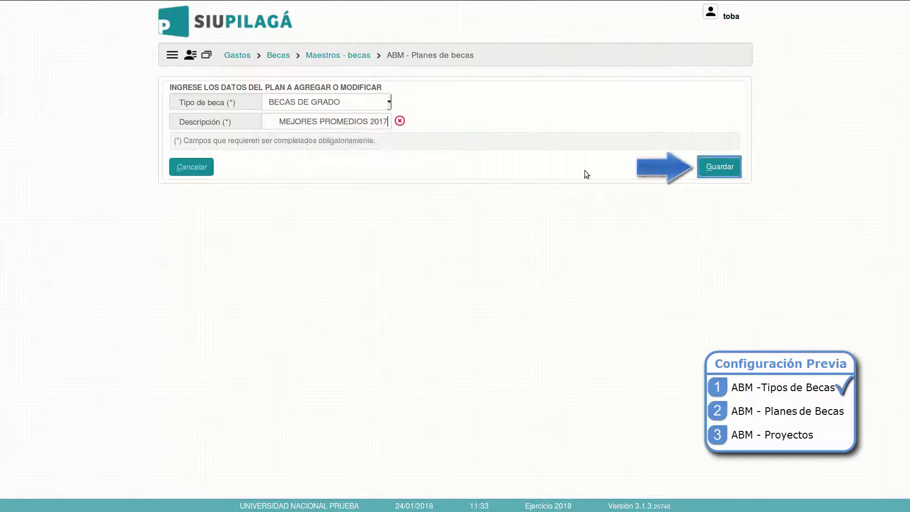
click(711, 170)
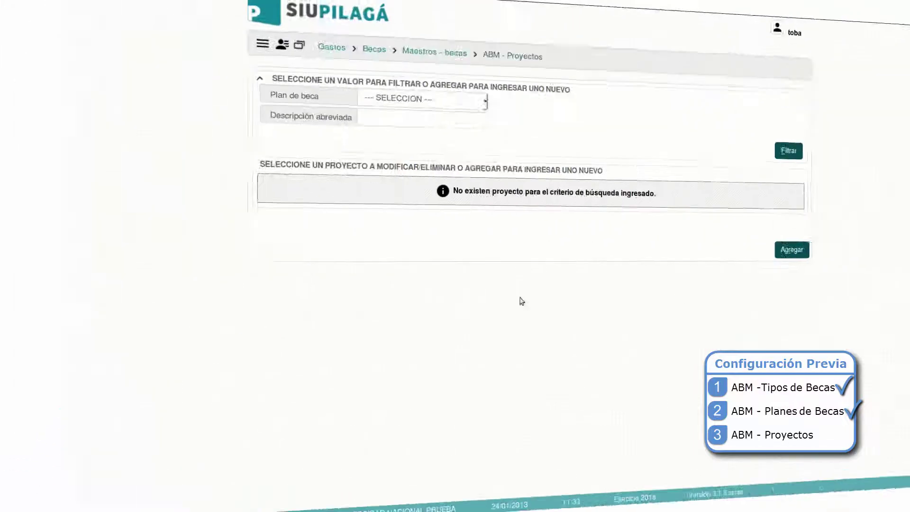
Step: Start a project "BECAS PROMEDIOS 2017 - 1 CUATR", described as "BECAS MEJORES PROMEDIOS 2017 - 1ER CUATRIMESTRE", under the plan MEJORES PROMEDIOS 2017
click(728, 249)
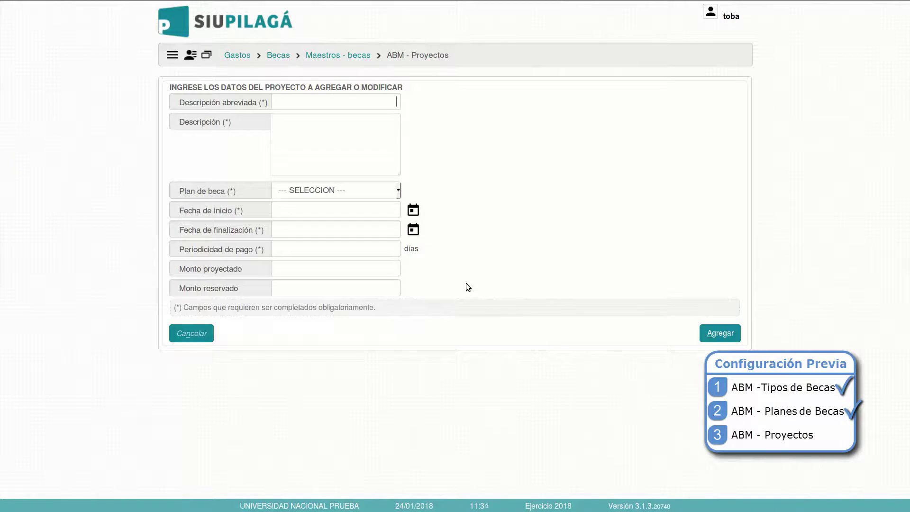
text(BECAS PROMEDIOS 2017 - 1 )
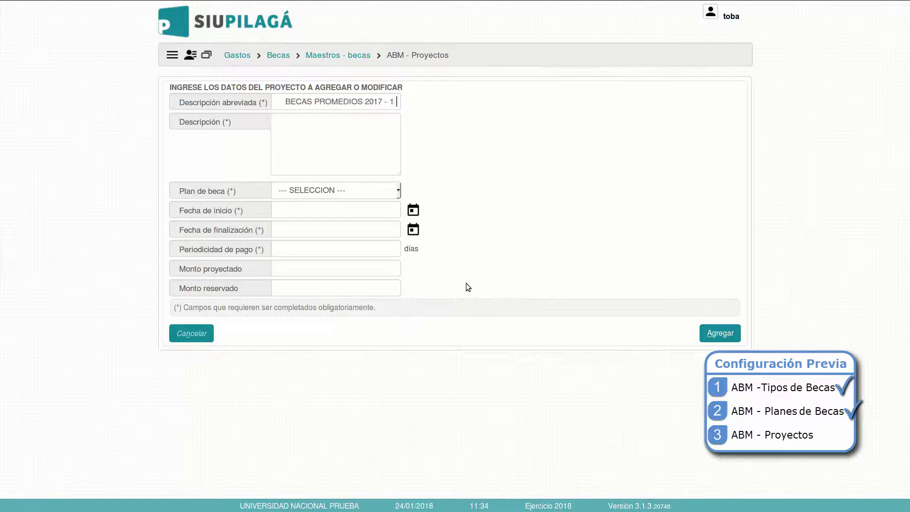
text(CUATR)
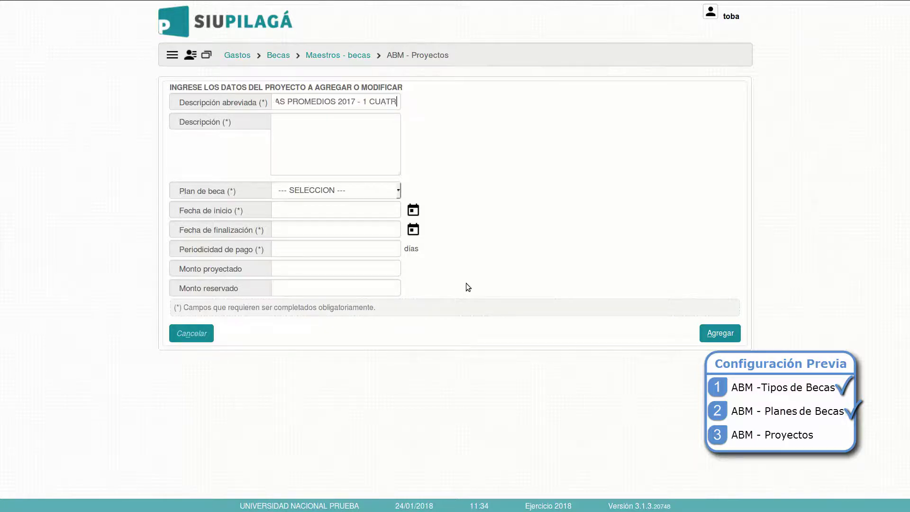
click(351, 135)
text(BECAS MEJORES PROMEDIOS 2017)
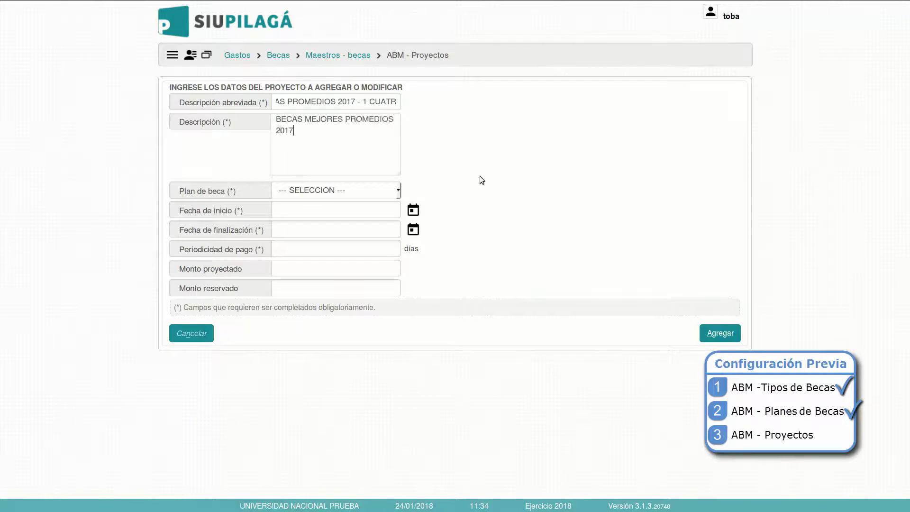
text( - 1ER CUATRIMESTREW)
key(BackSpace)
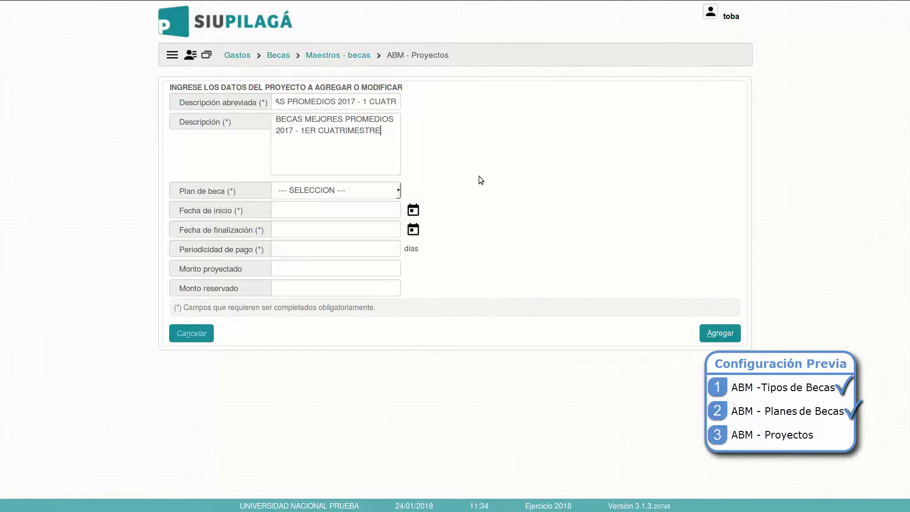
click(324, 191)
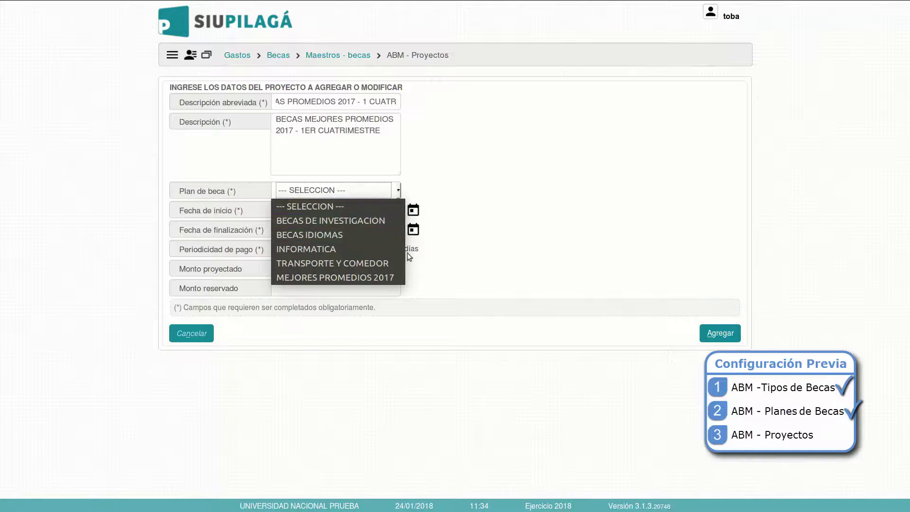
click(397, 278)
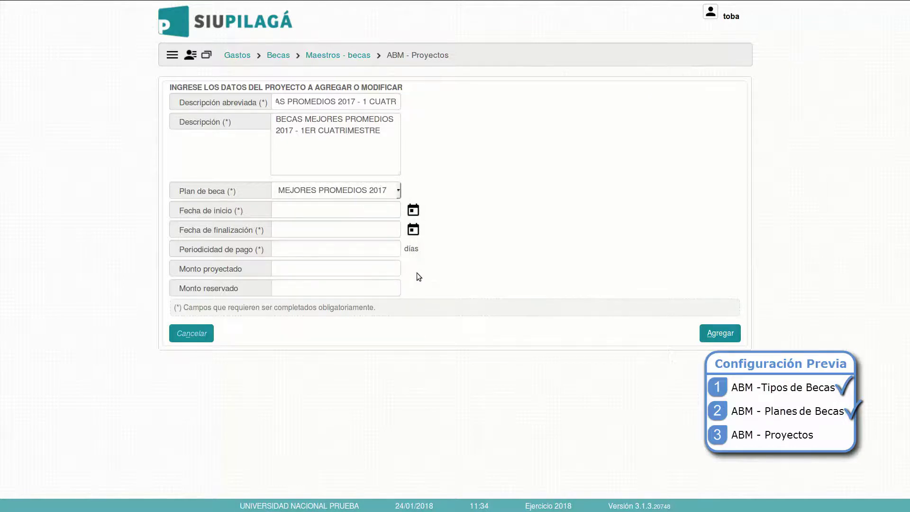
Step: Set the project's dates from 01/01/2018 to 30/04/2018 with a 30-day payment periodicity, and add the project
click(413, 210)
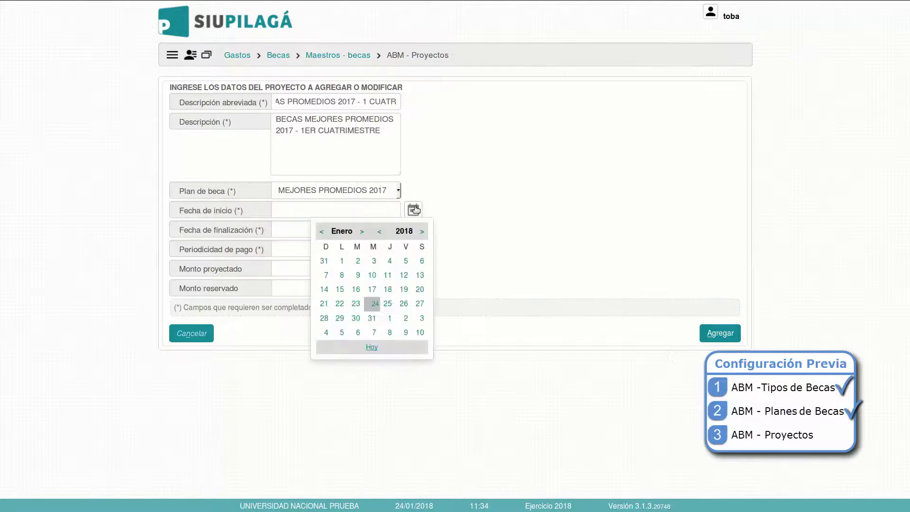
click(342, 261)
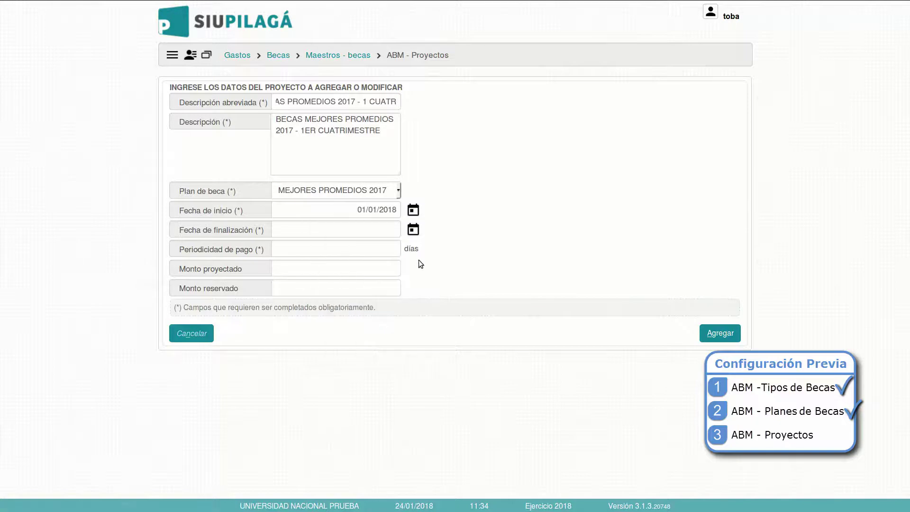
click(414, 232)
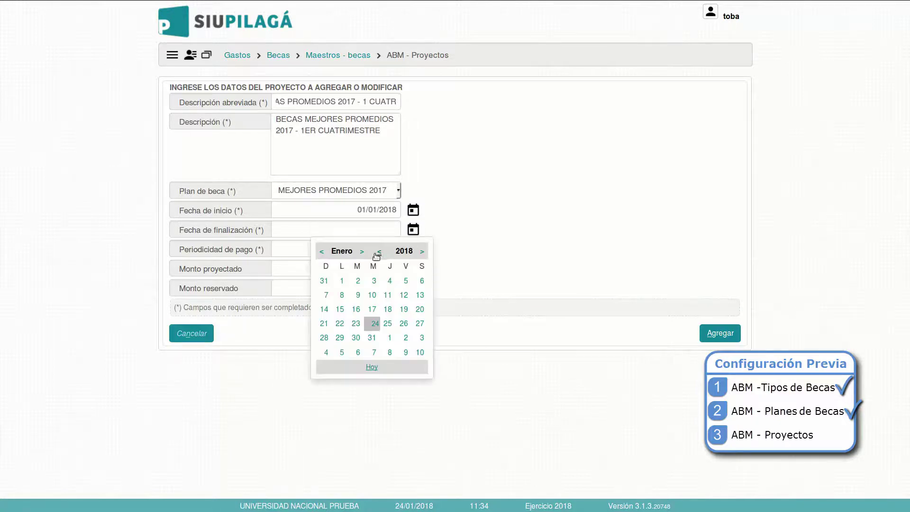
click(364, 252)
click(364, 251)
click(364, 252)
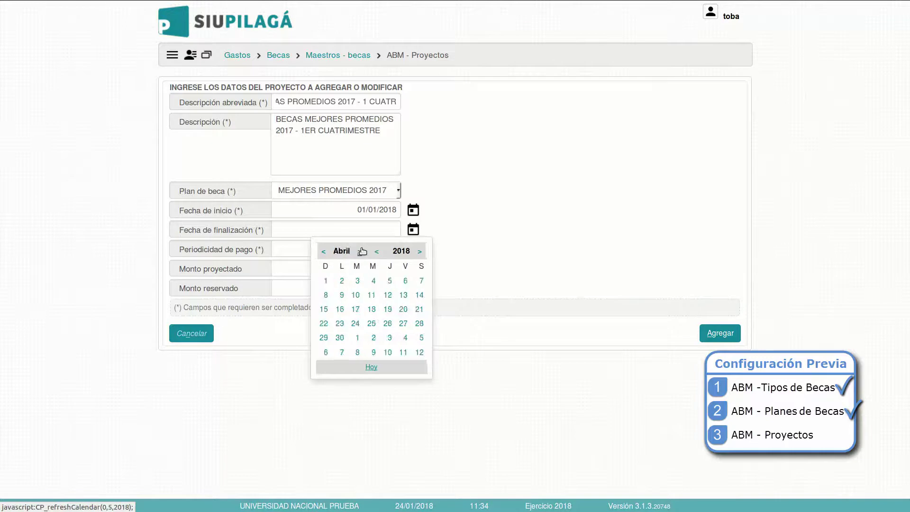
click(339, 338)
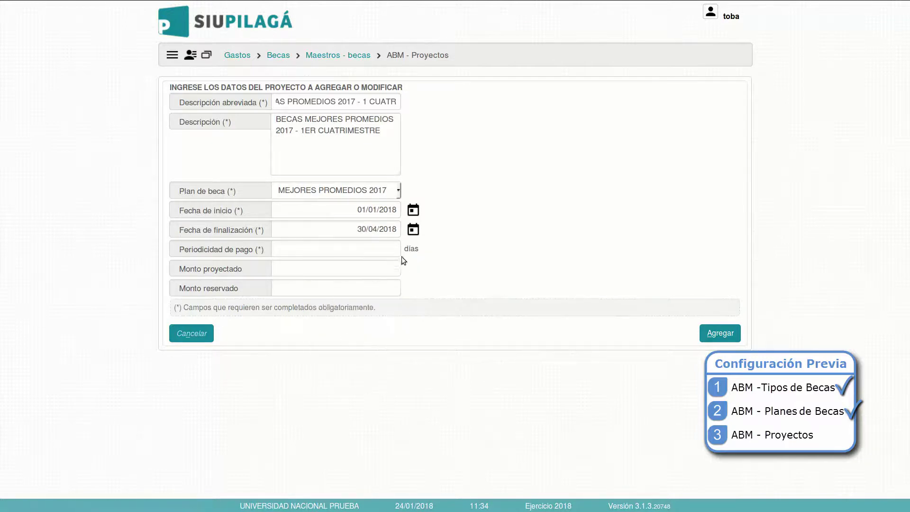
text(30)
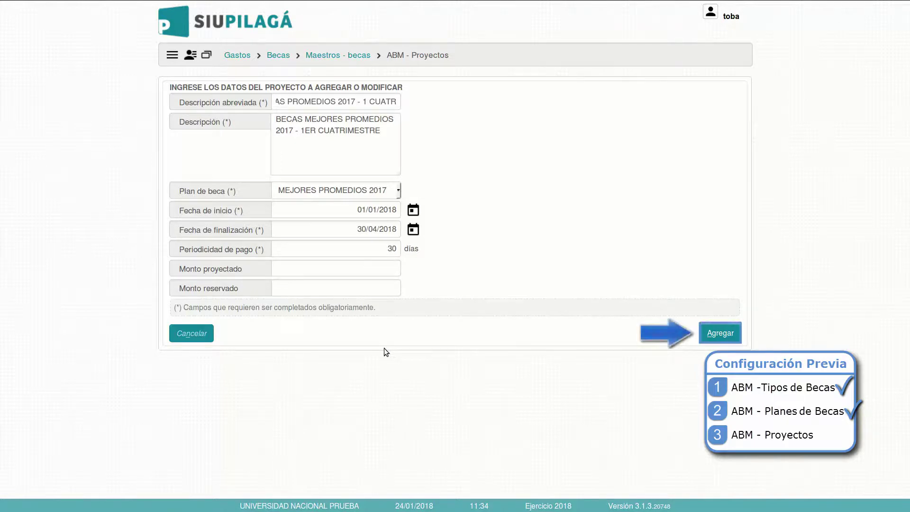
click(720, 333)
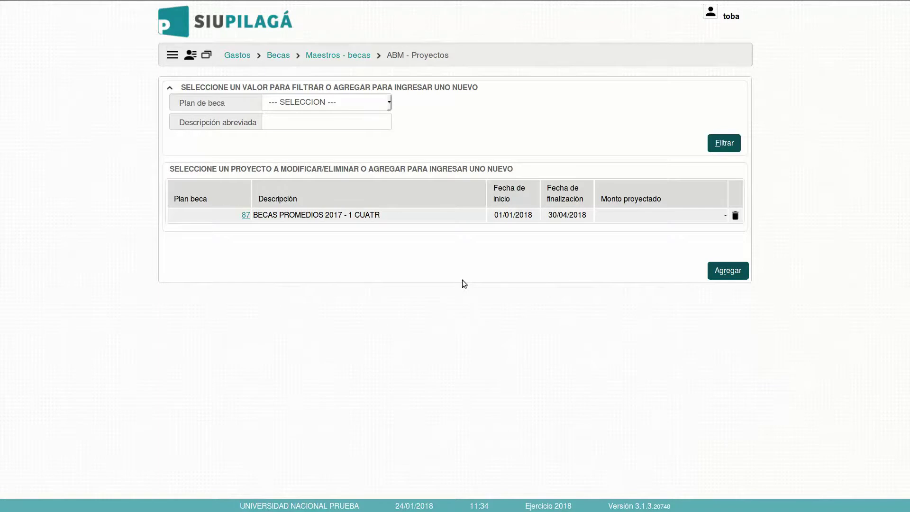
Step: Open the Importar becarios operation in the scholarship master data (Maestros - becas)
click(172, 55)
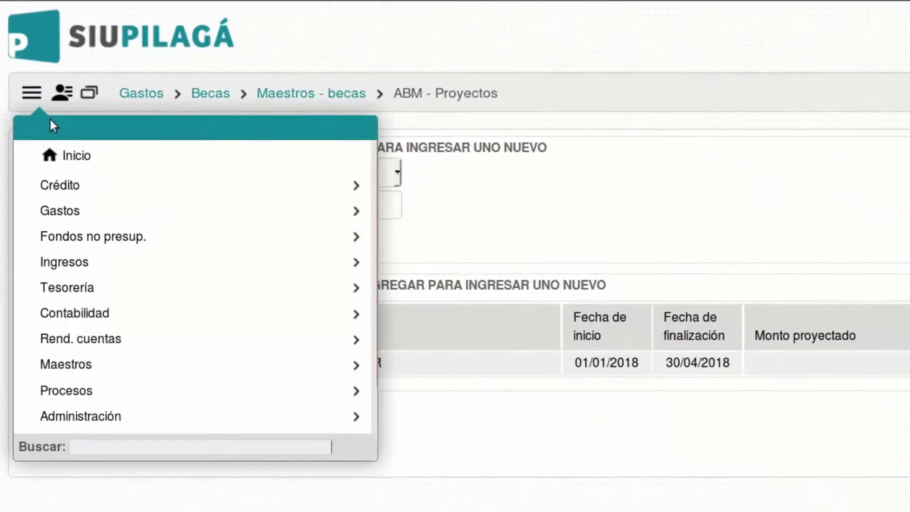
click(169, 211)
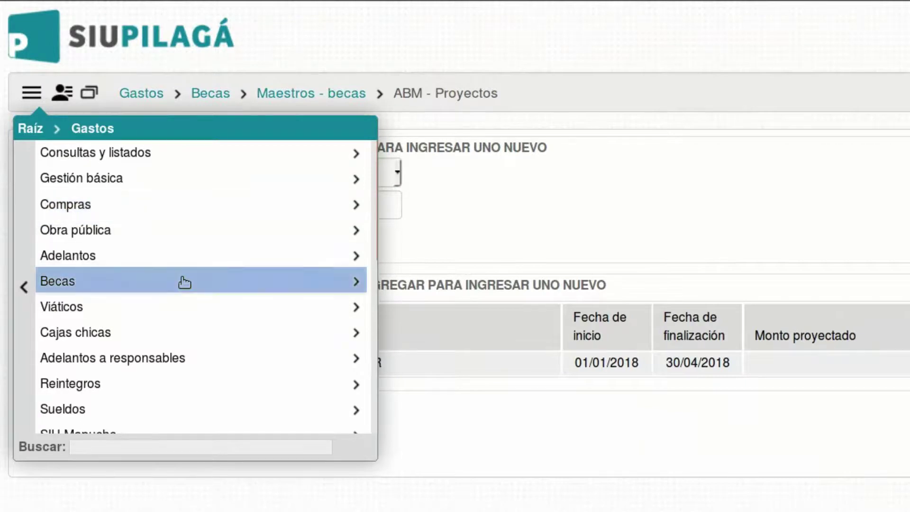
click(184, 283)
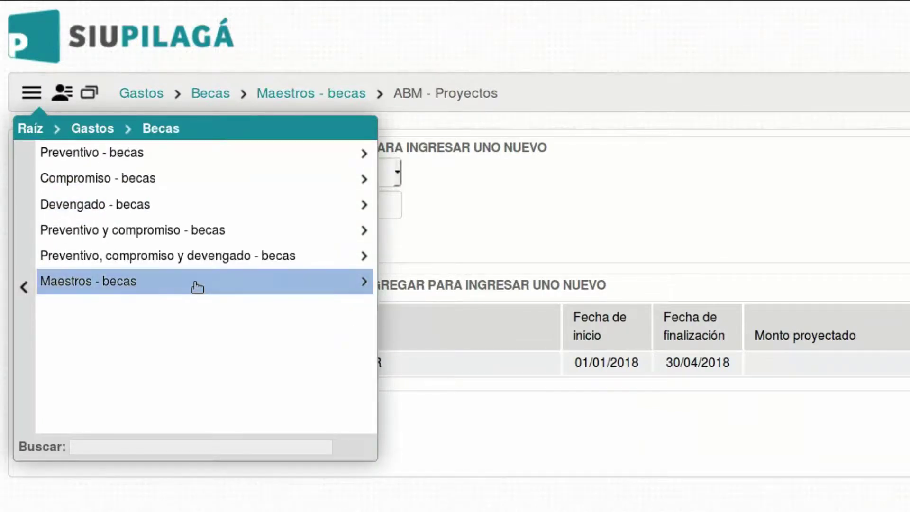
click(198, 286)
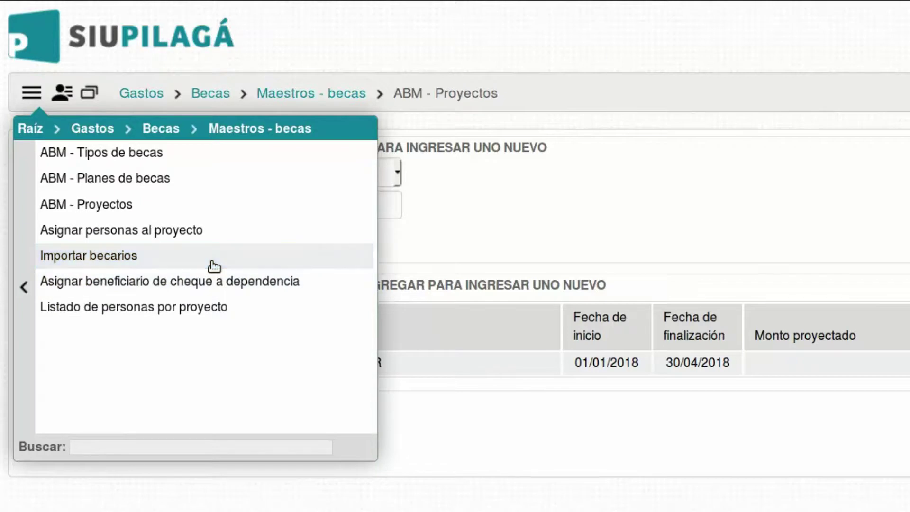
click(214, 265)
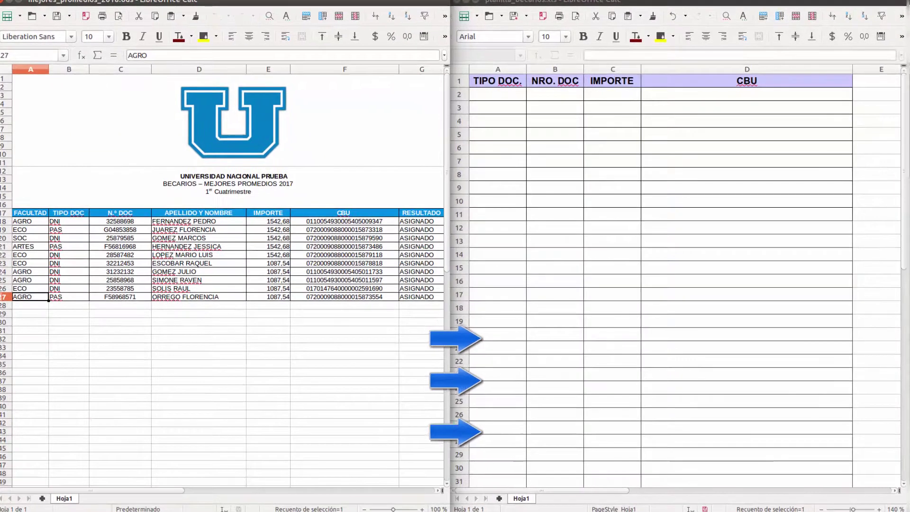
Step: Copy the document types and numbers of all scholarship holders from the mejores_promedios_2018 sheet into planilla_becarios, starting at cell A2
click(82, 222)
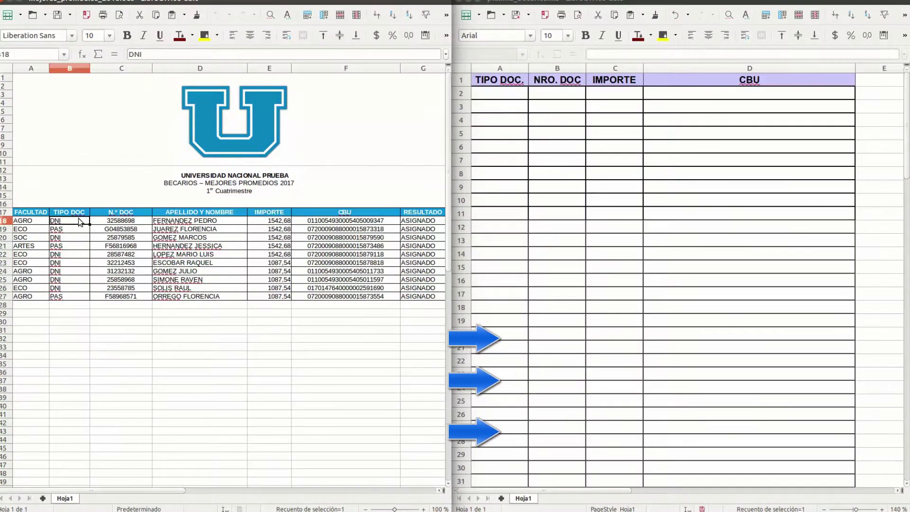
drag(82, 221, 132, 300)
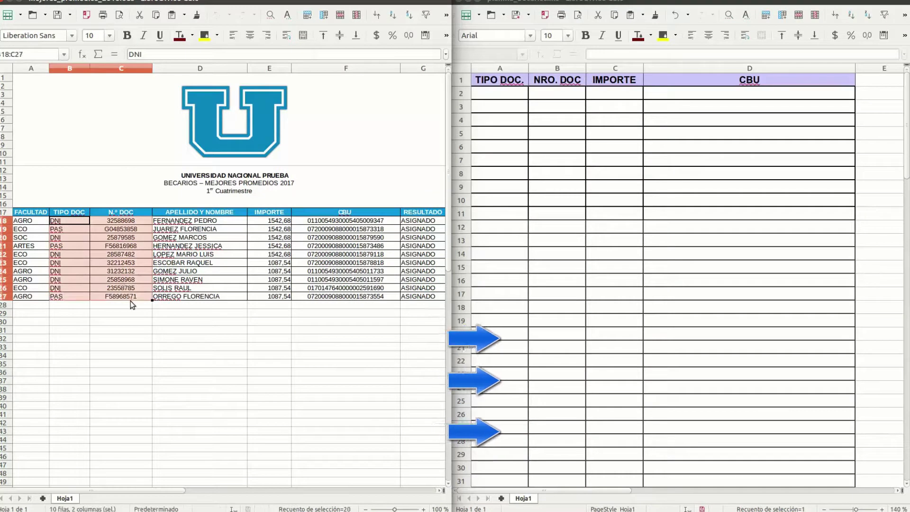
key(ctrl+c)
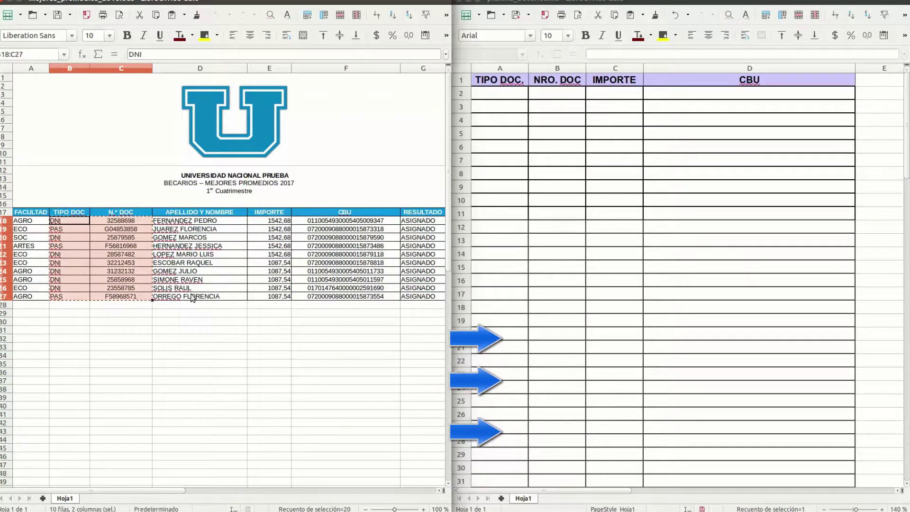
click(492, 94)
key(ctrl+v)
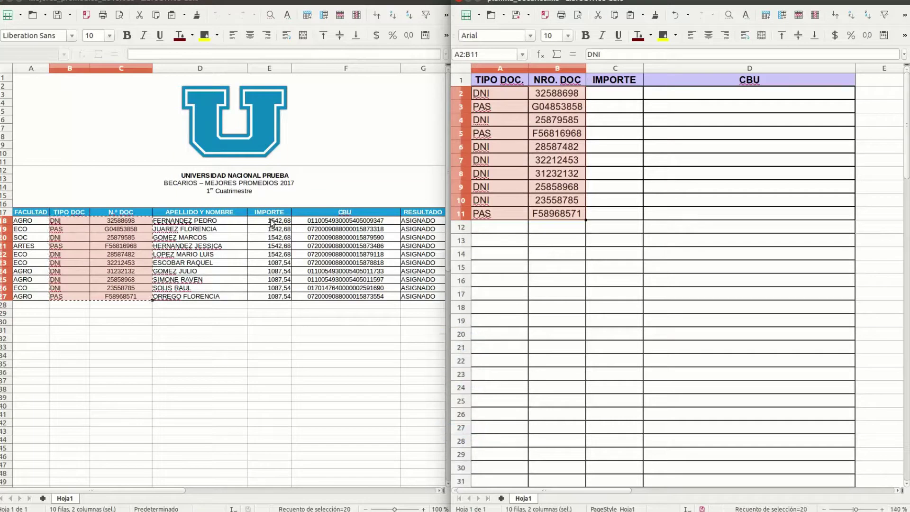
Step: Copy the IMPORTE and CBU columns of all holders from the mejores_promedios_2018 sheet into planilla_becarios, starting at cell C2
drag(271, 222, 342, 298)
key(ctrl+c)
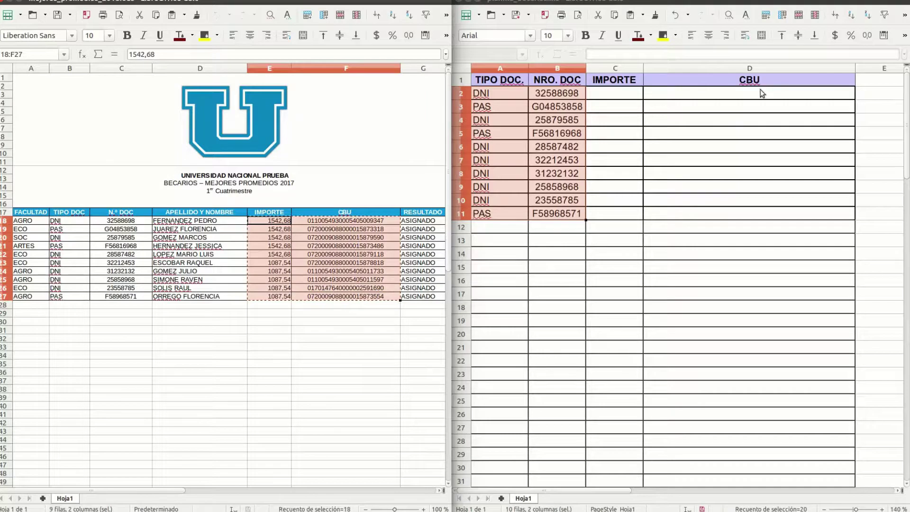
click(630, 95)
key(ctrl+v)
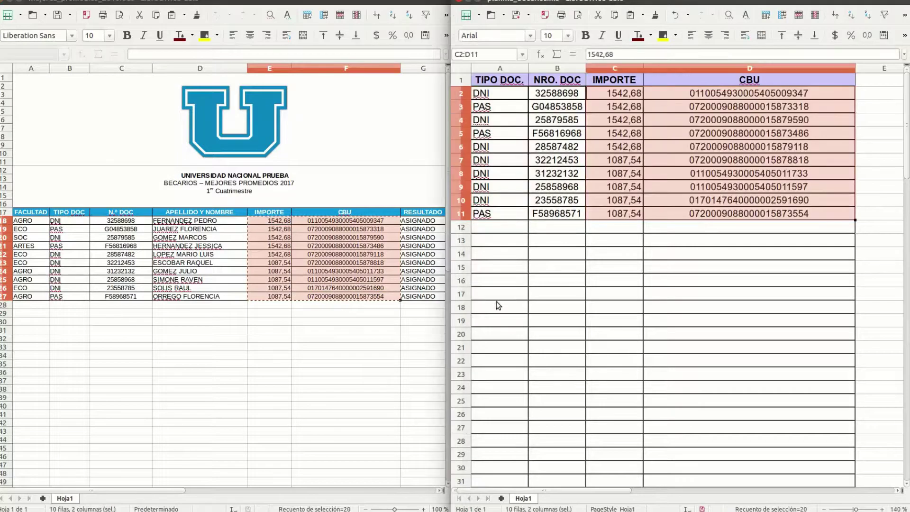
click(505, 295)
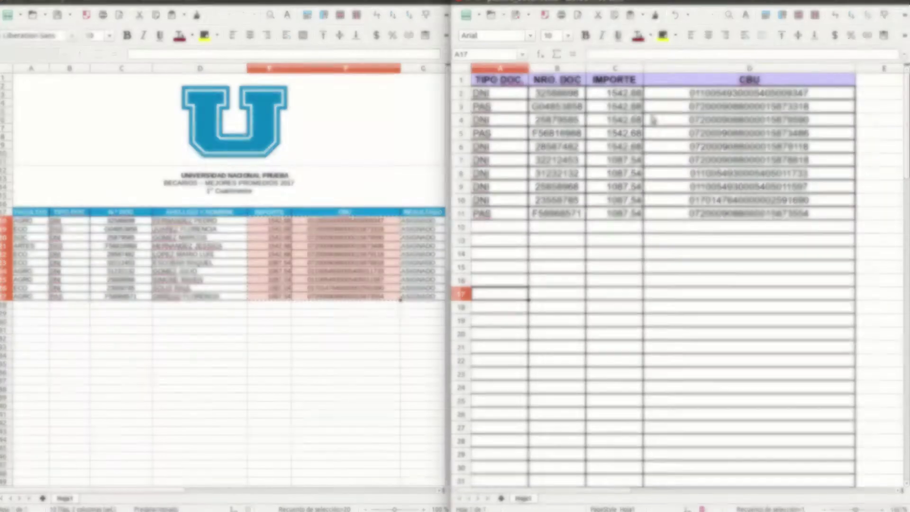
text(S)
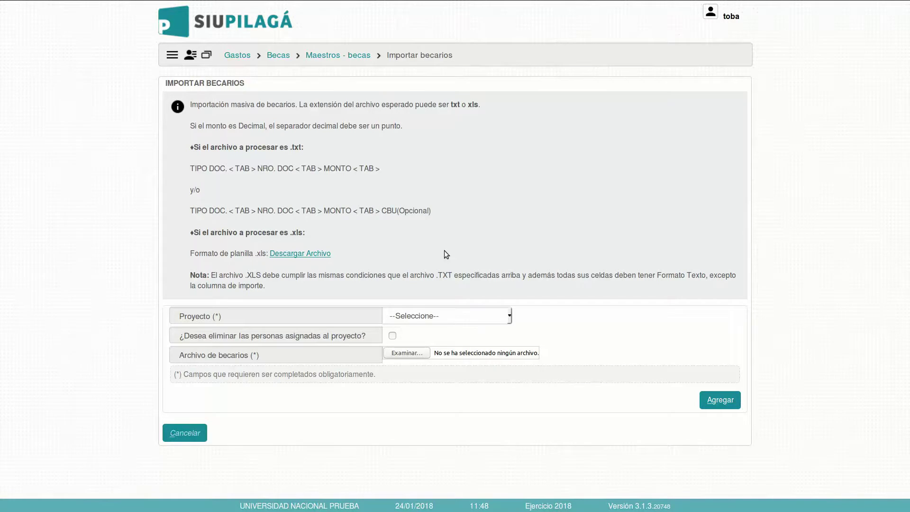
Step: In SIU-Pilagá, choose the project BECAS PROMEDIOS 2017 - 1 CUATR and add planilla_becarios.xls from the Escritorio folder as the holders' file
click(421, 315)
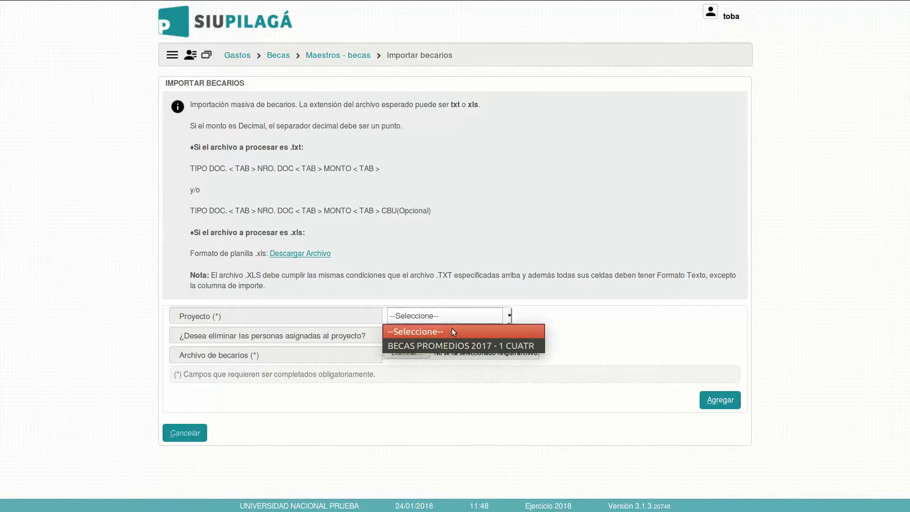
click(471, 345)
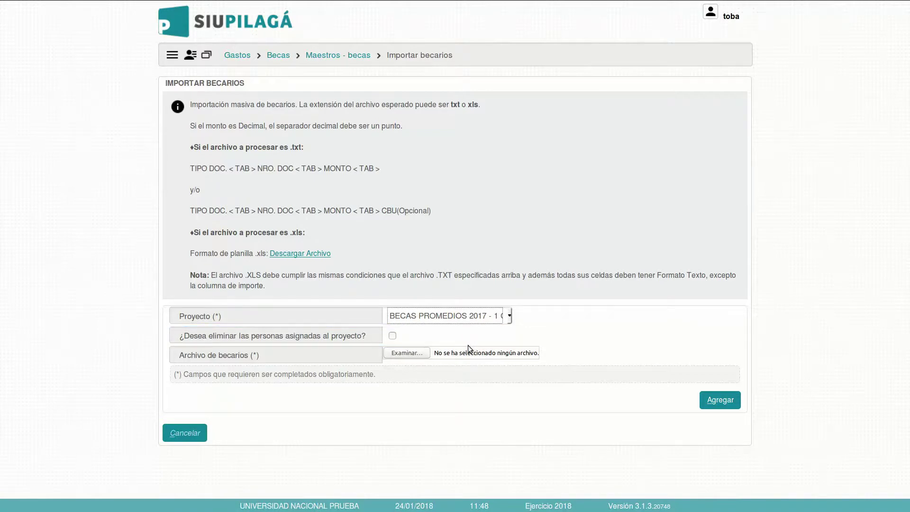
click(406, 352)
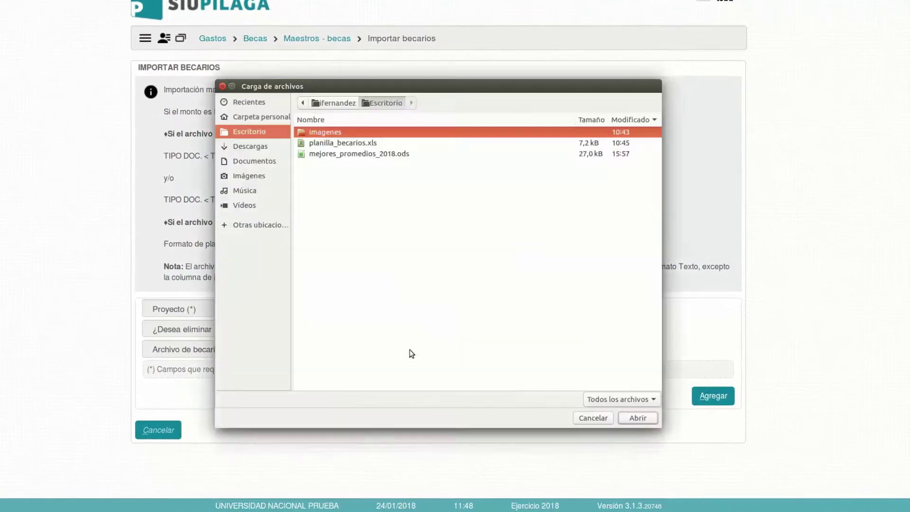
double_click(410, 143)
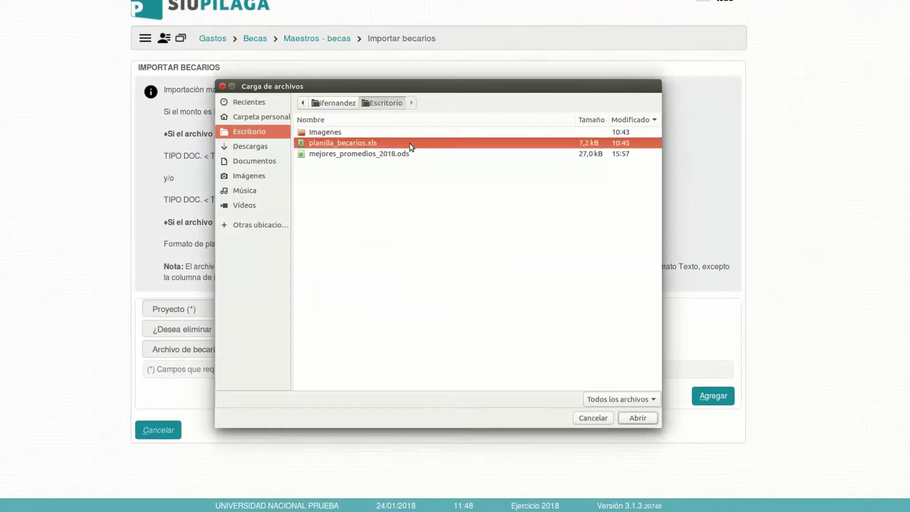
click(718, 399)
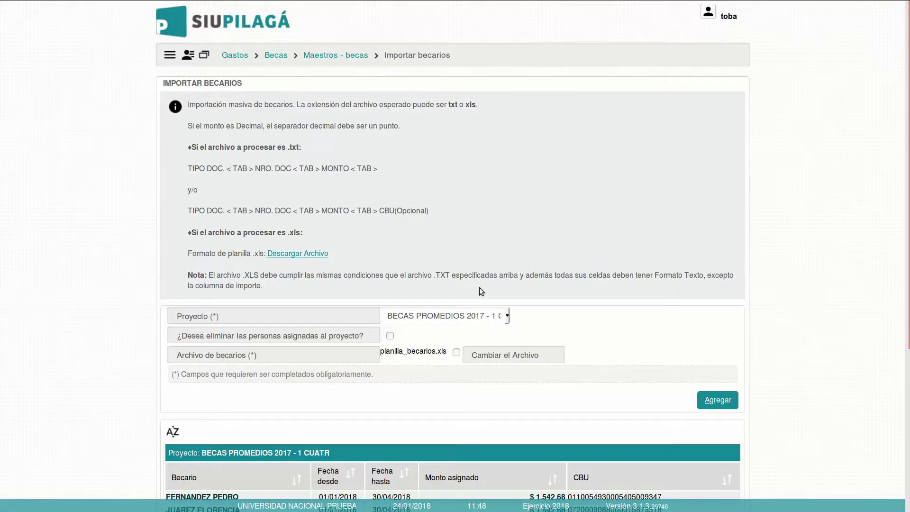
Step: Import the listed scholarship holders into the project and acknowledge the information message
scroll(479, 287, down, 5)
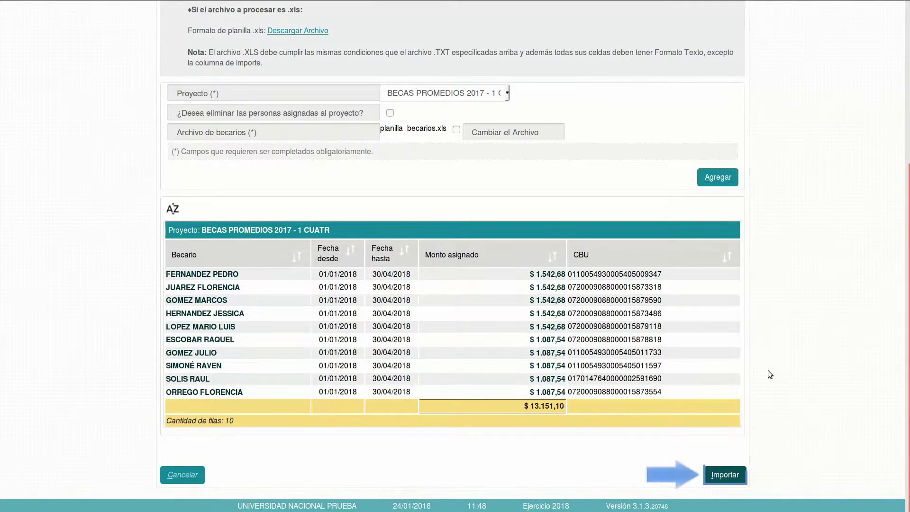
click(724, 473)
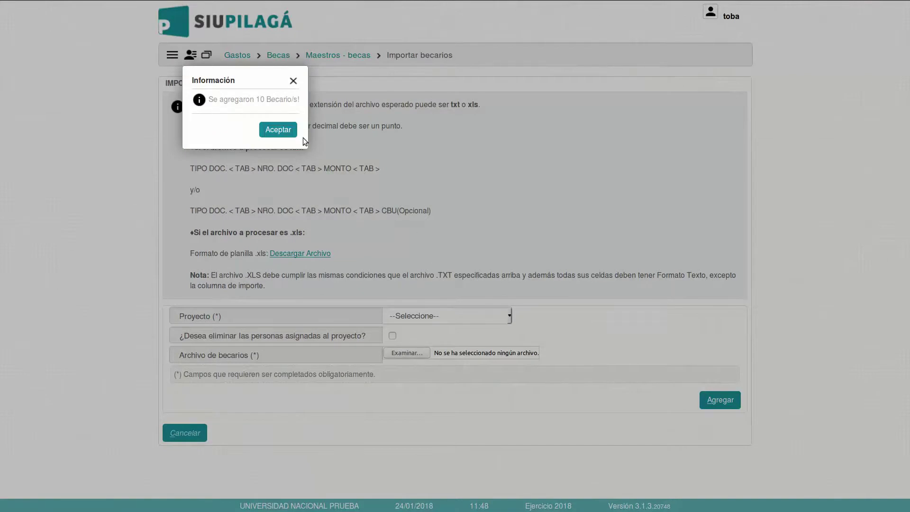
click(290, 131)
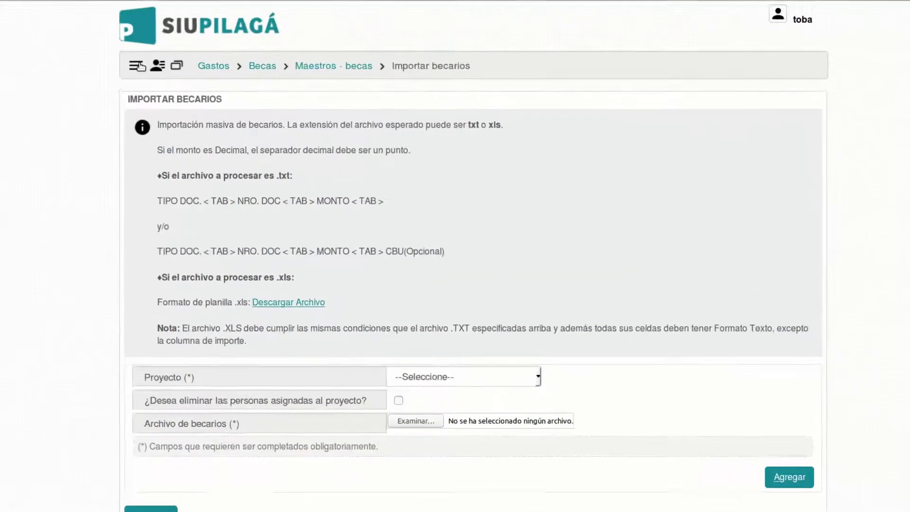
Step: Open the Liquidación a grupos de becas - alta operation under the scholarship accruals (Devengado - becas)
click(172, 55)
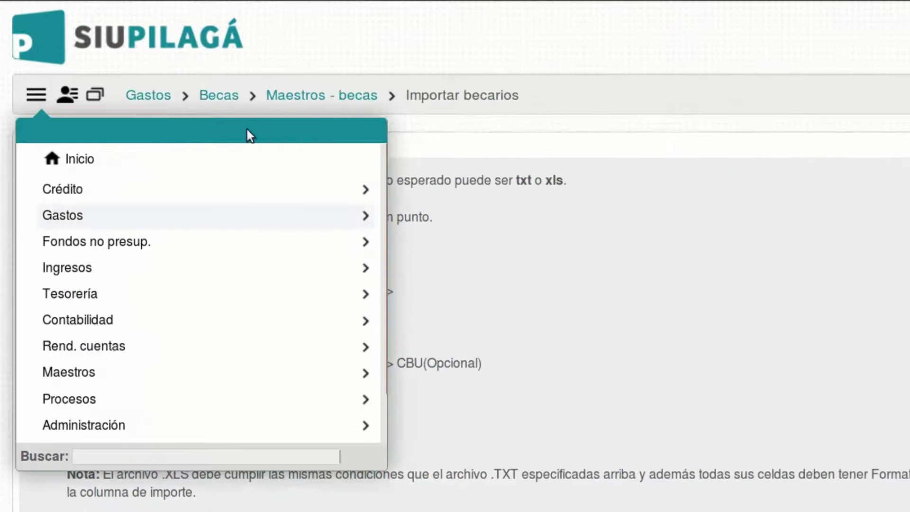
click(281, 216)
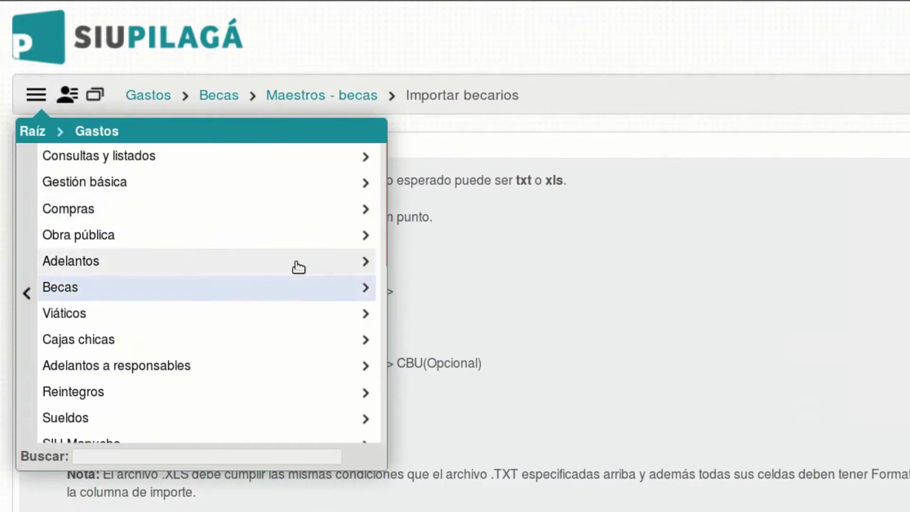
click(297, 286)
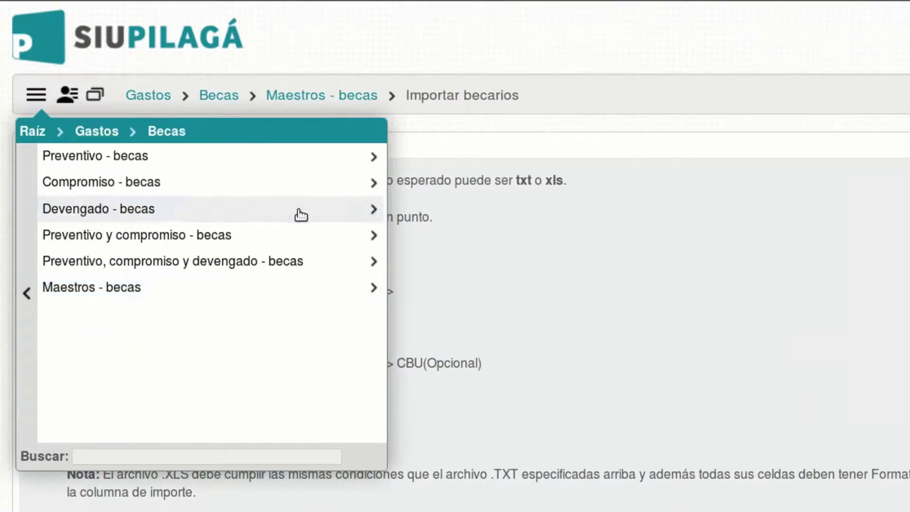
click(300, 216)
click(300, 216)
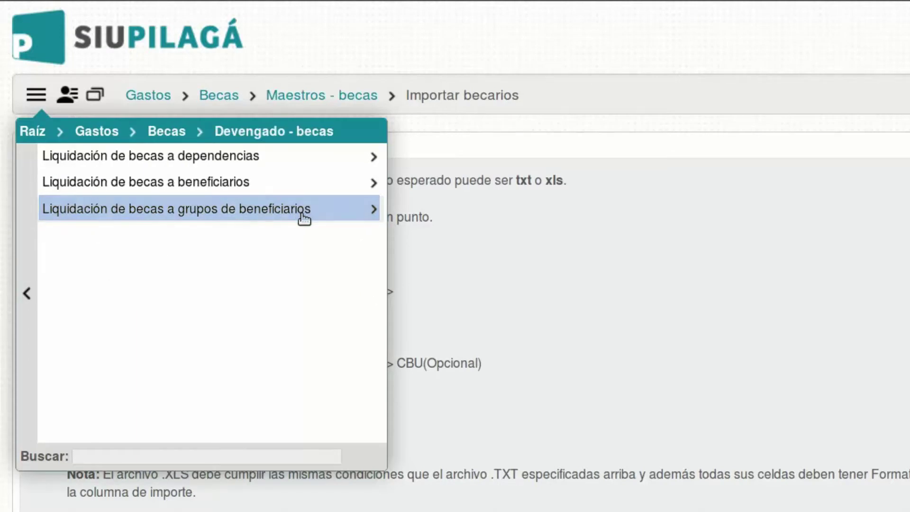
click(302, 217)
click(291, 167)
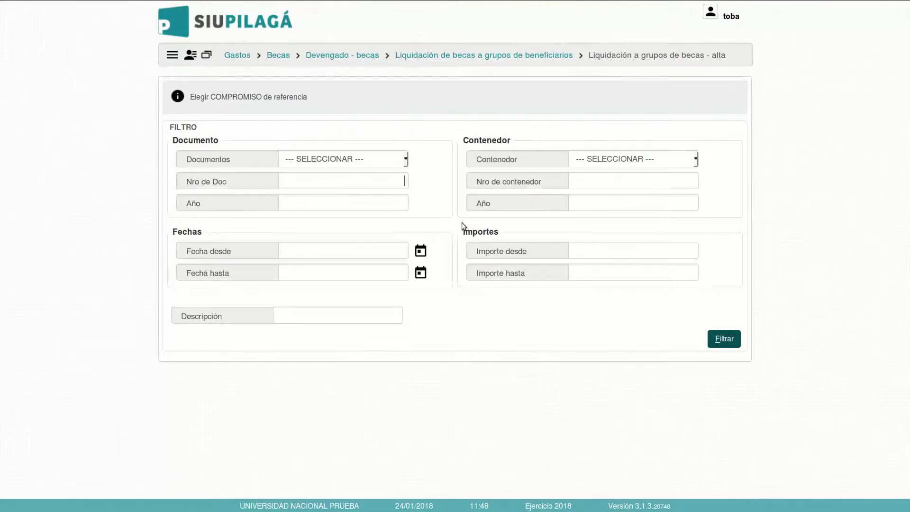
Step: Filter the commitments from 23/01/2018 and choose NUI 3/2018, described as becas mejores promedios 2017, as the reference
click(421, 251)
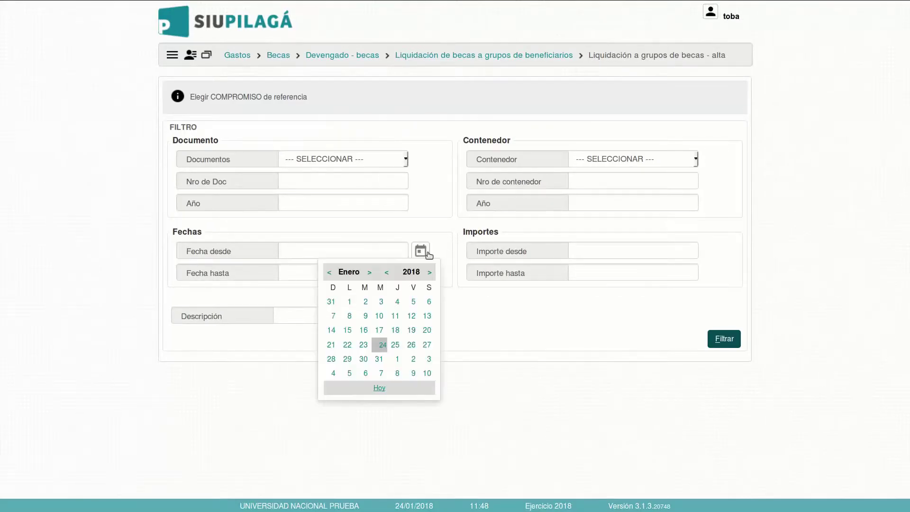
click(363, 345)
click(723, 338)
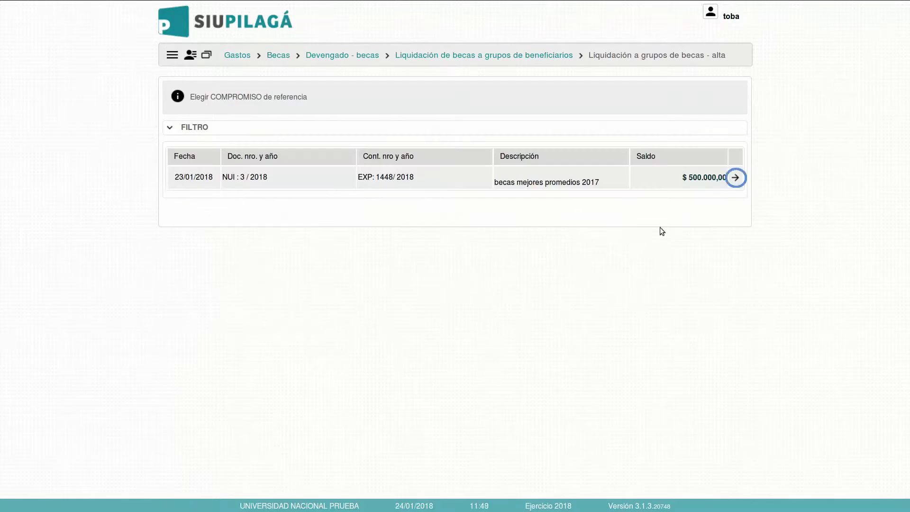
click(736, 178)
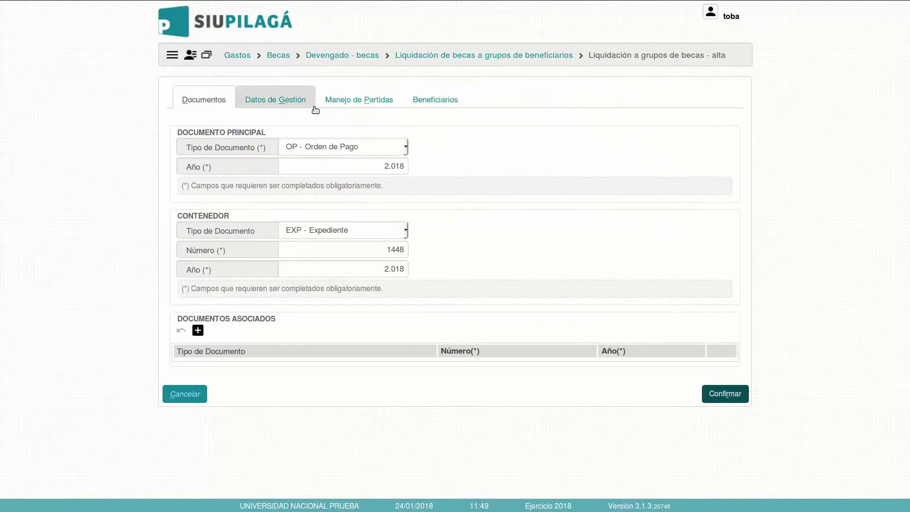
Step: Name the group "BECAS PROMEDIOS 2017 1° CUAT" in the management data and set the budget line's amount to 13151,10
click(306, 106)
text(BECAS PROMEDIOS )
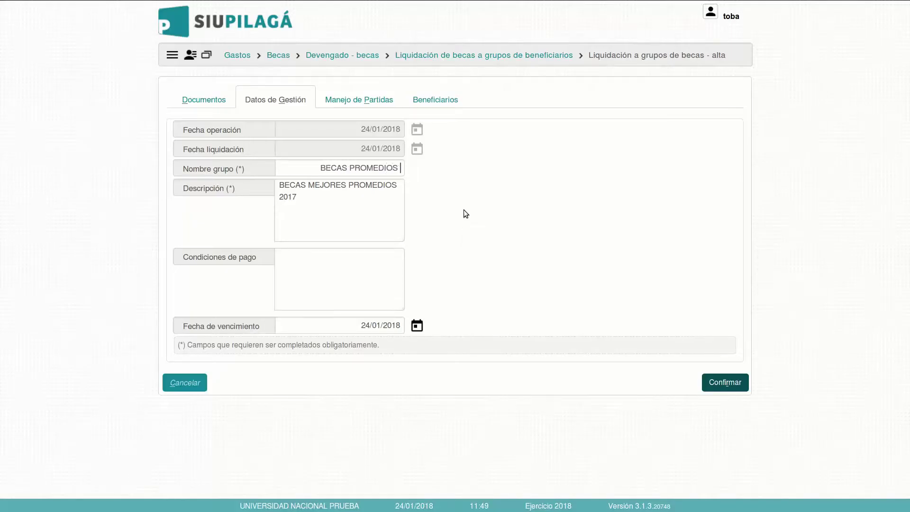
text(201)
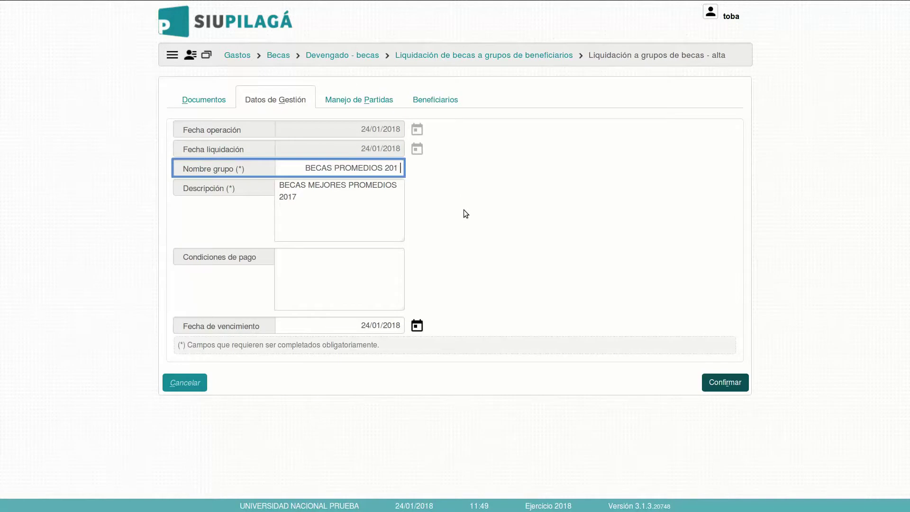
text(7 1)
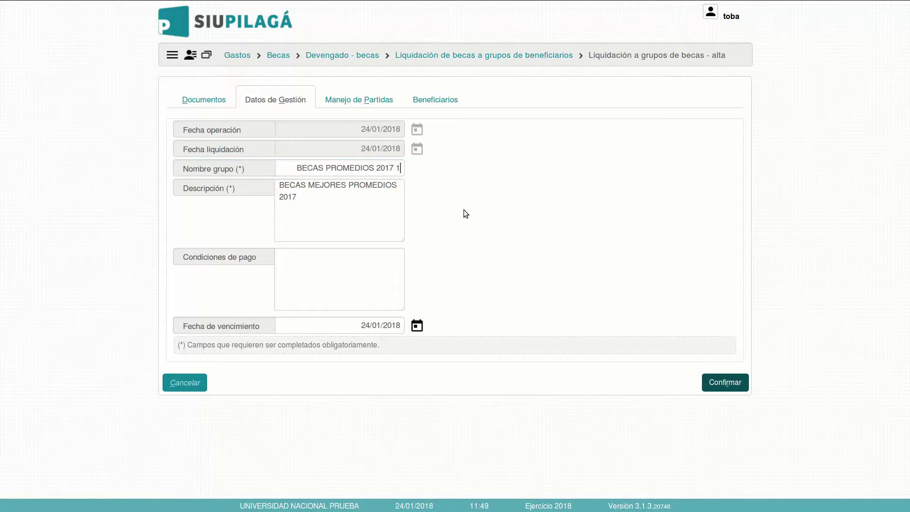
text(° CUAT)
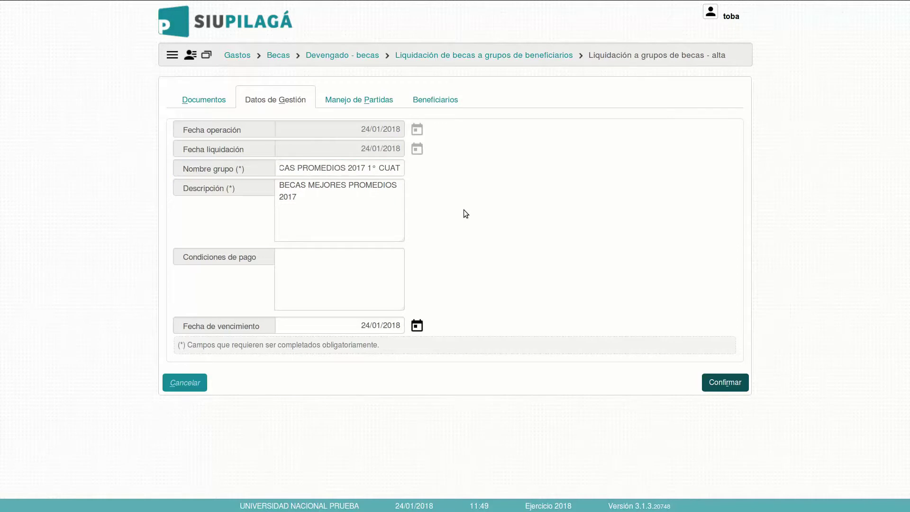
click(365, 97)
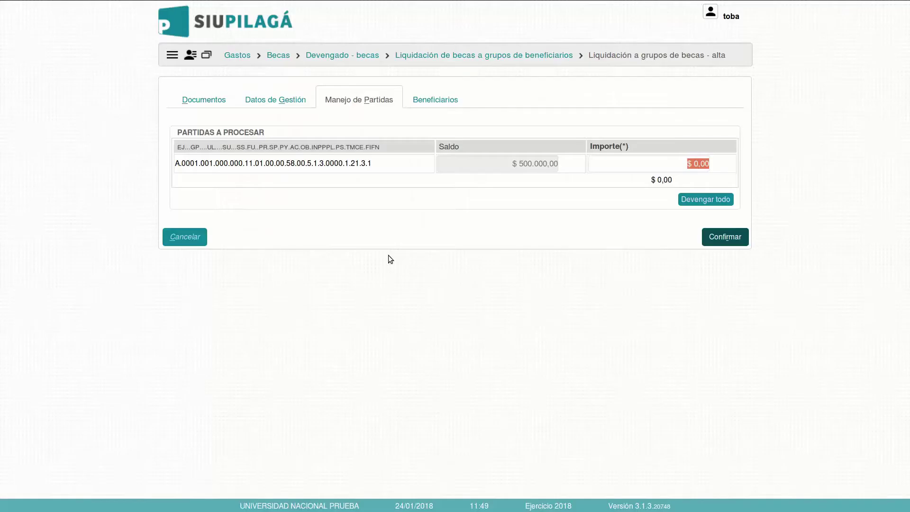
text(13151,10)
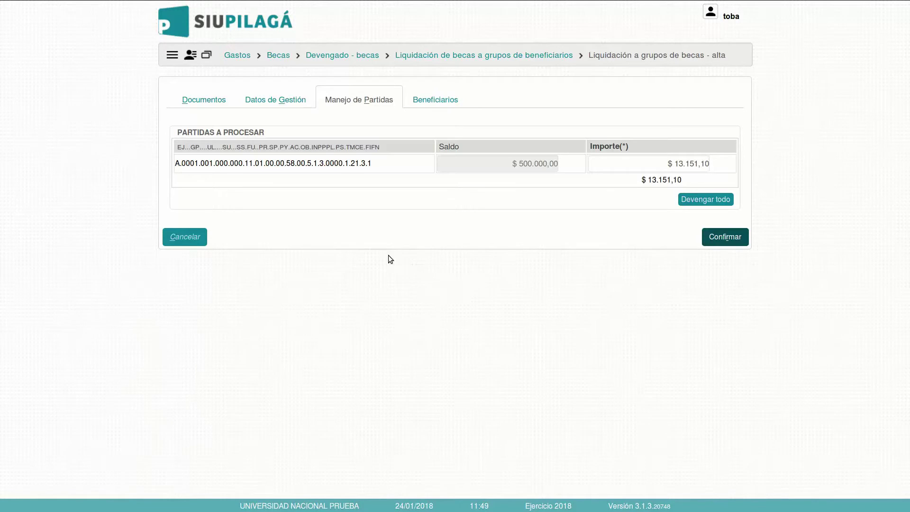
Step: Load the beneficiaries of type BECAS DE GRADO, plan MEJORES PROMEDIOS 2017, project BECAS PROMEDIOS 2017 - 1 CUATR, and confirm the settlement
click(424, 97)
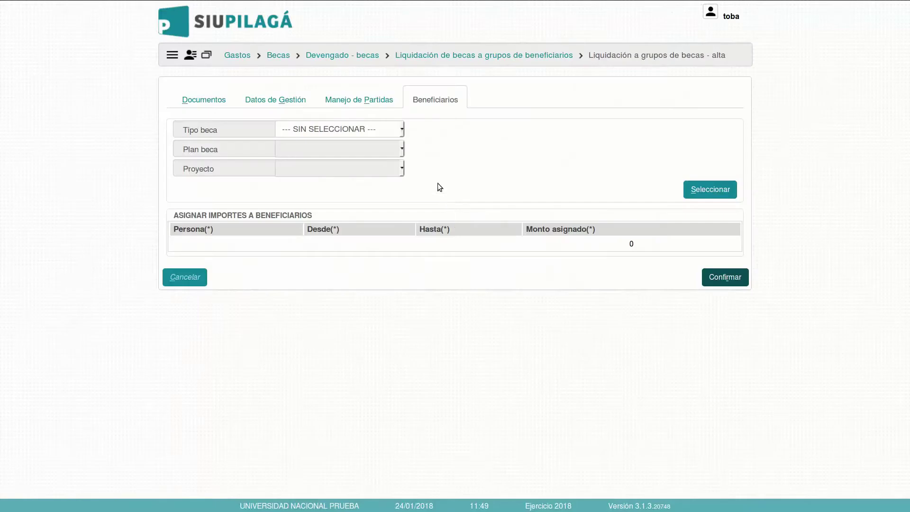
click(402, 130)
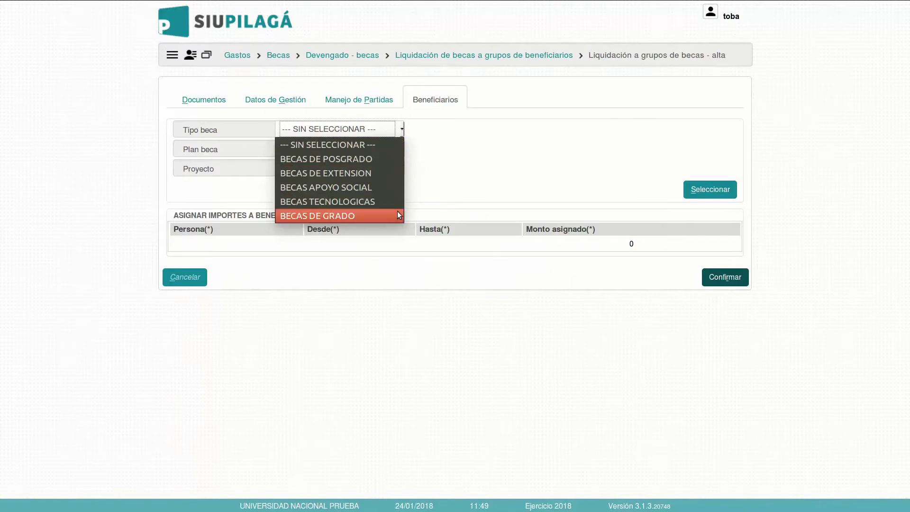
click(397, 211)
click(402, 149)
click(400, 174)
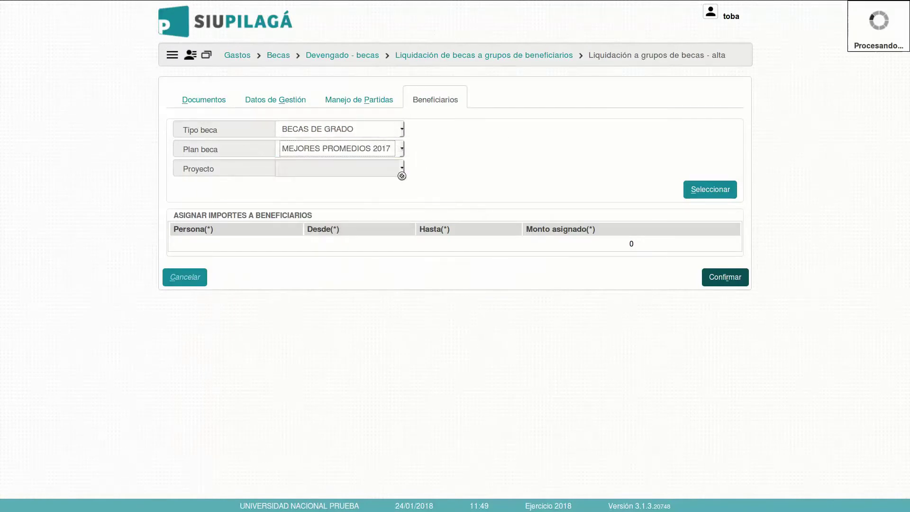
click(400, 170)
click(410, 199)
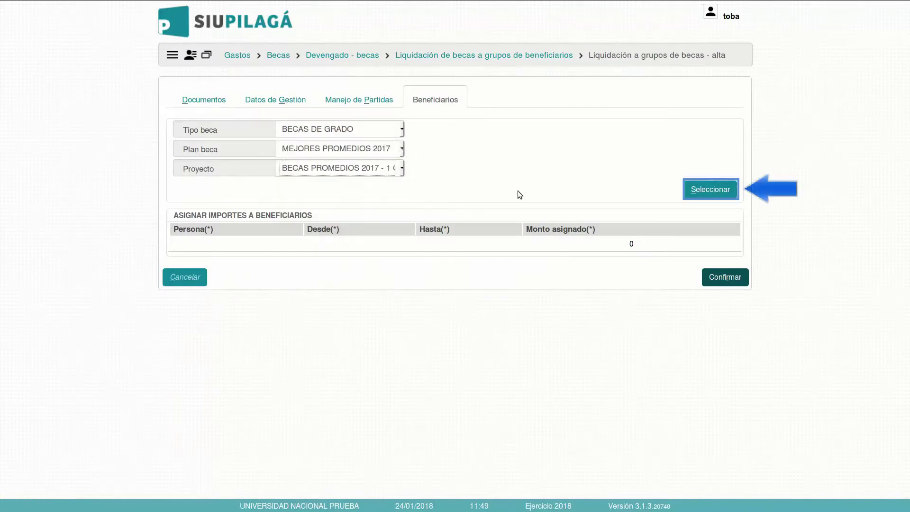
click(686, 195)
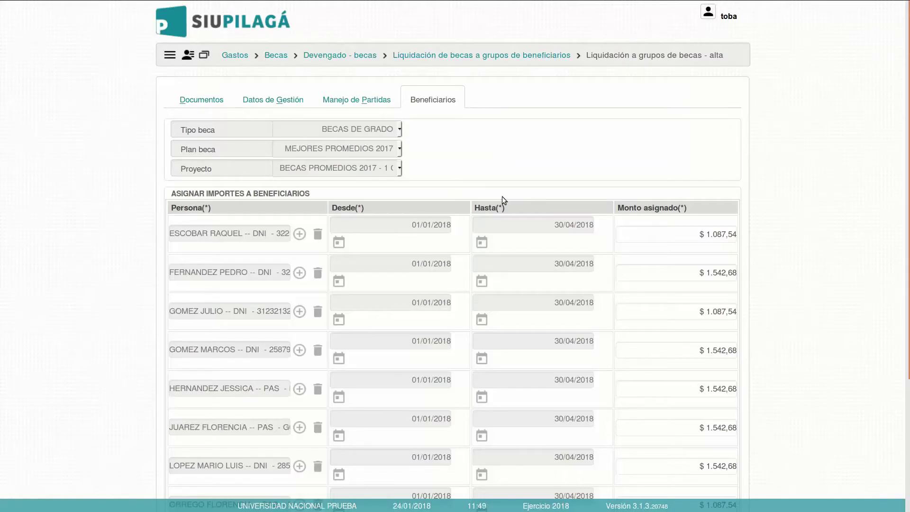
scroll(502, 196, down, 4)
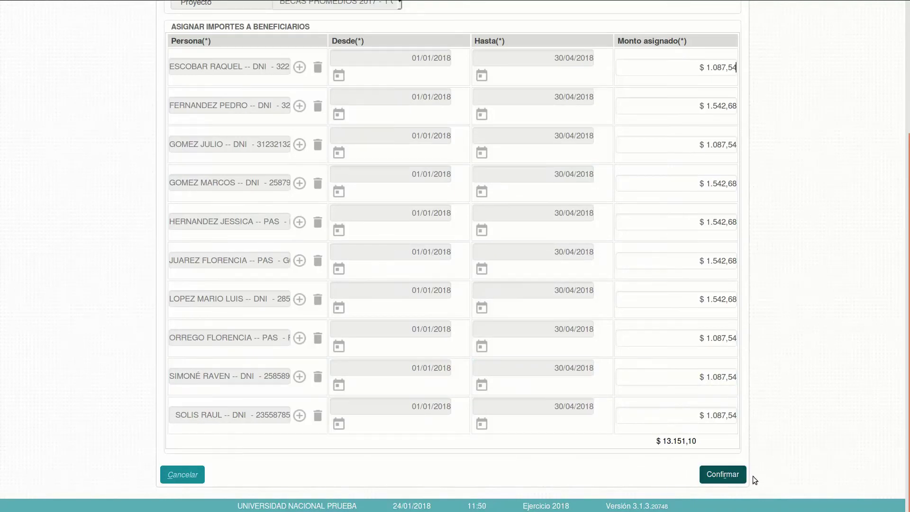
click(734, 475)
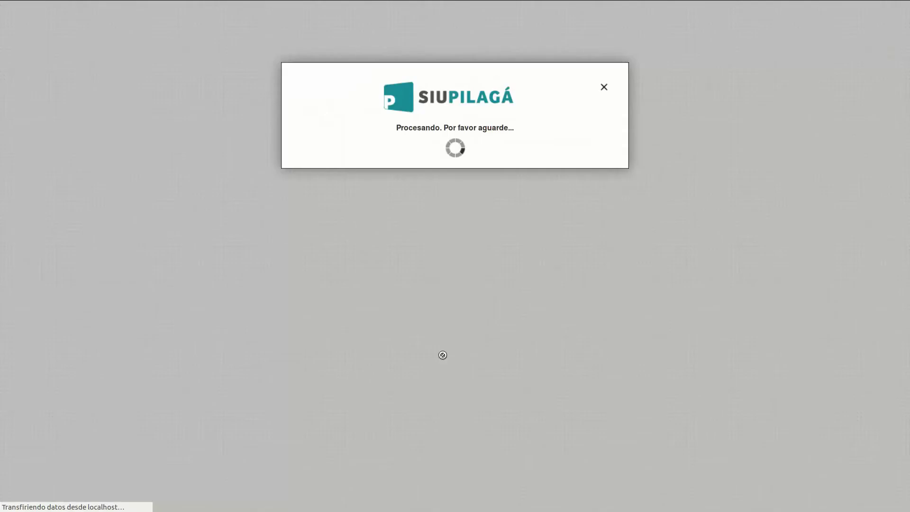